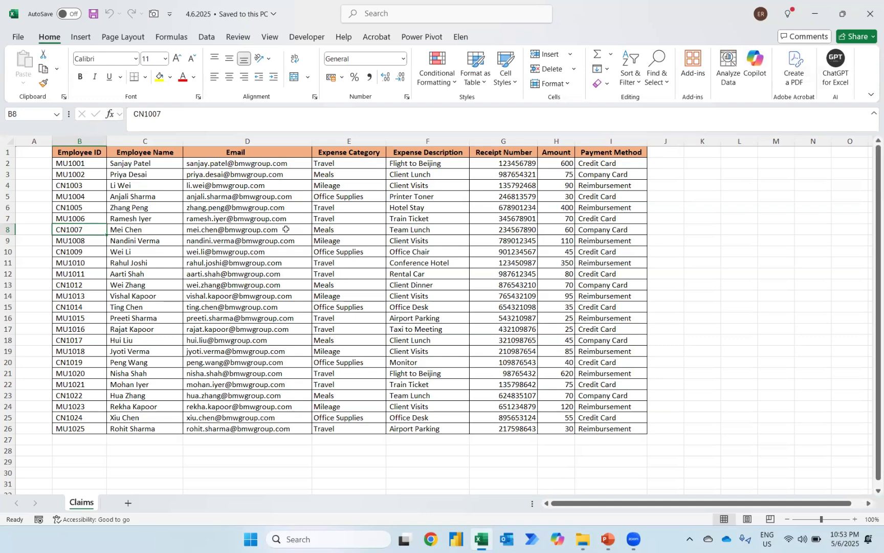
Step: Close the 4.6.2025 workbook and check the two claims files in the 5th June 2025 folder
click(863, 15)
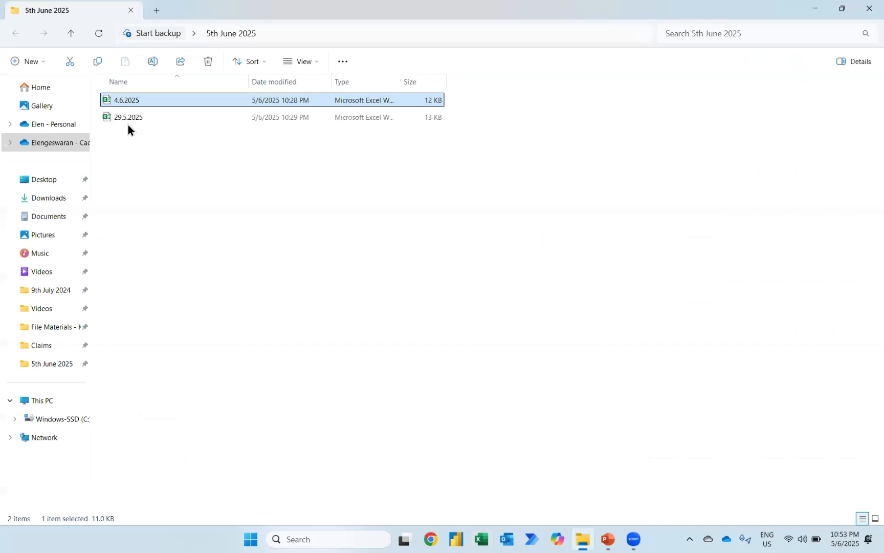
click(118, 120)
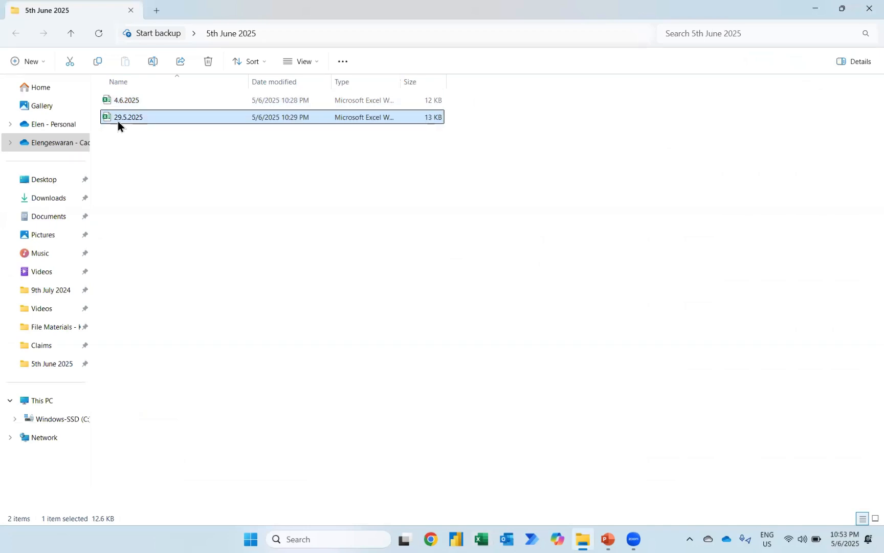
click(128, 103)
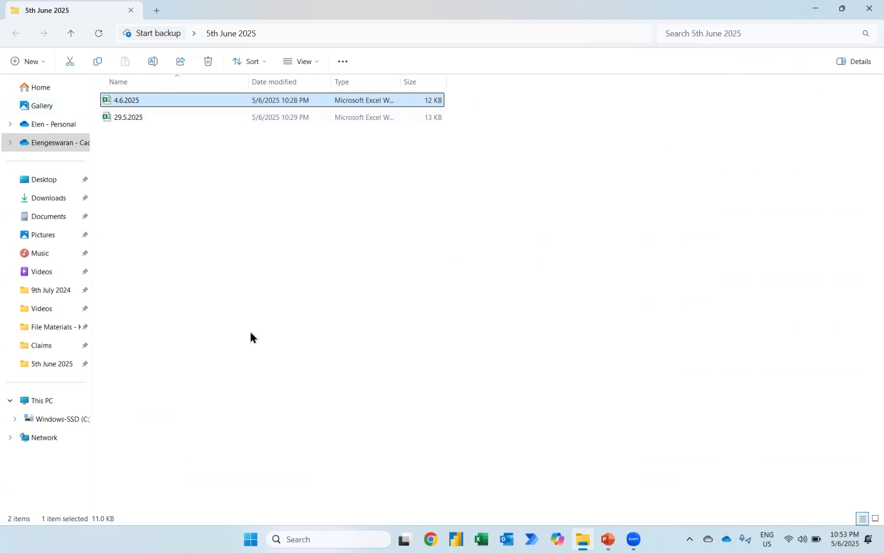
Step: Switch to Excel and create a blank workbook, selecting cell B2 on Sheet1
key(Return)
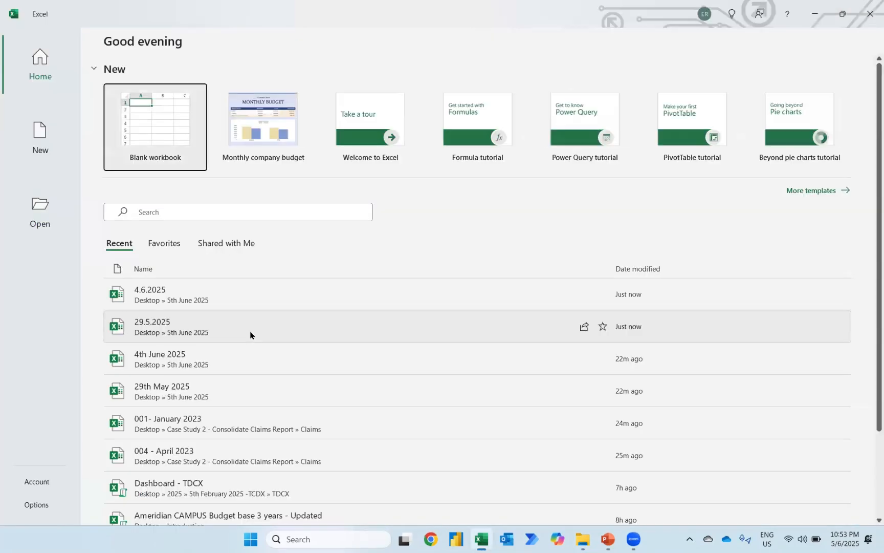
click(176, 143)
click(175, 140)
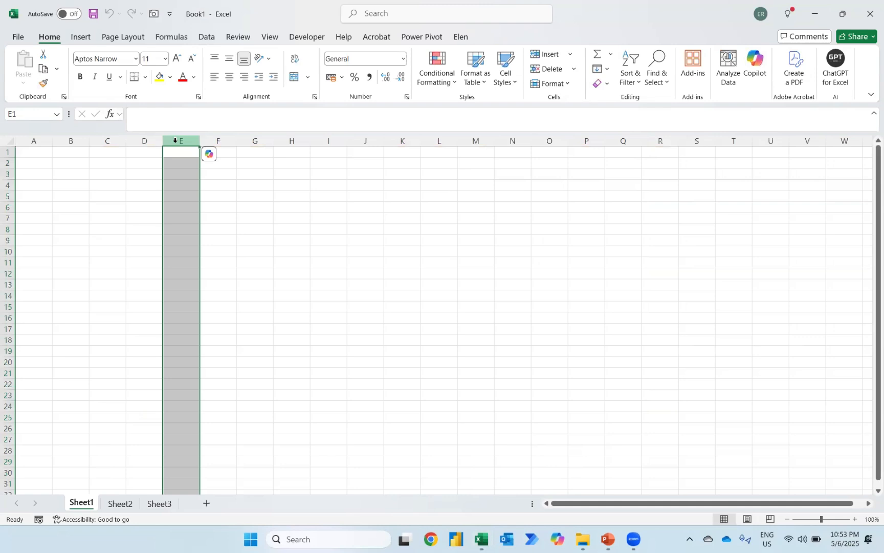
click(71, 164)
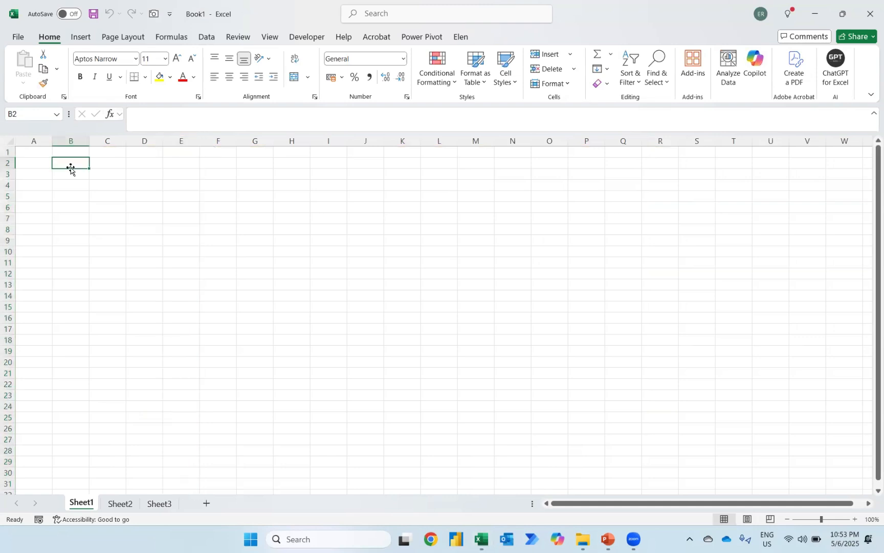
Step: Get data from the 5th June 2025 folder on the Desktop
click(205, 38)
click(22, 74)
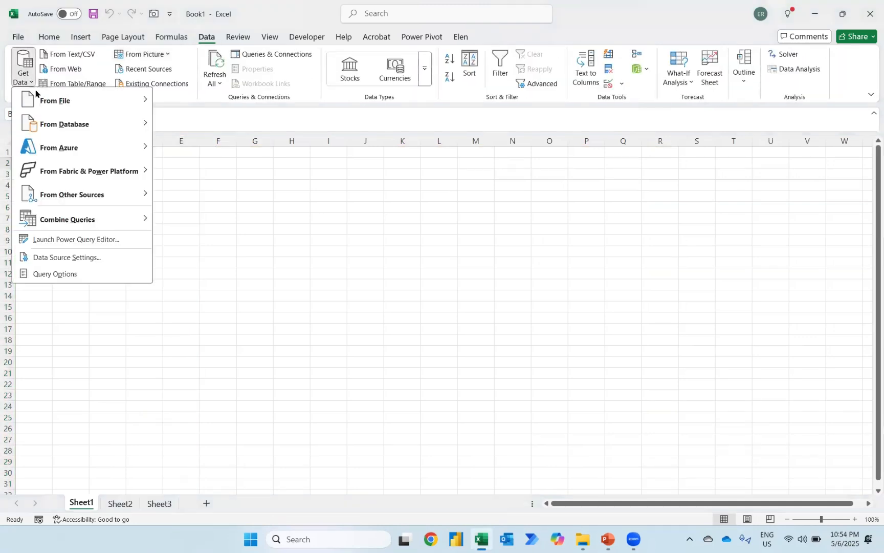
mouse_move(81, 101)
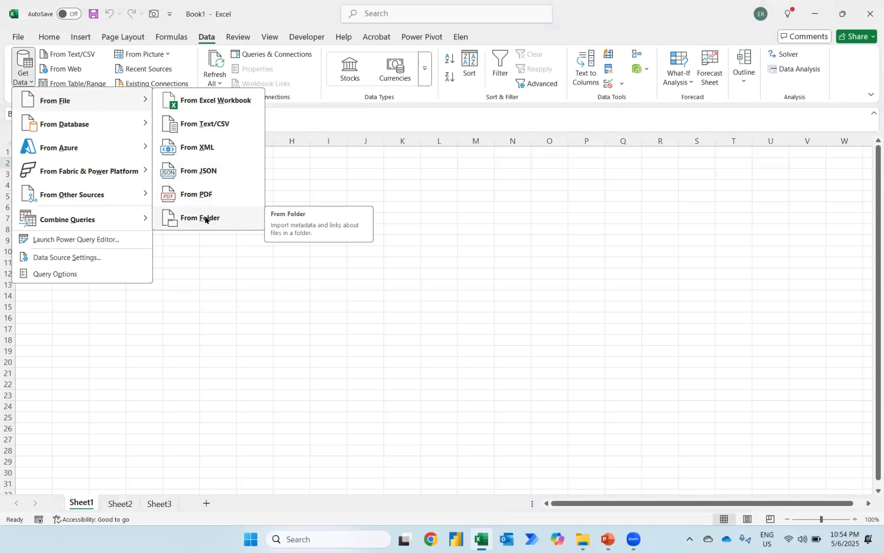
click(191, 217)
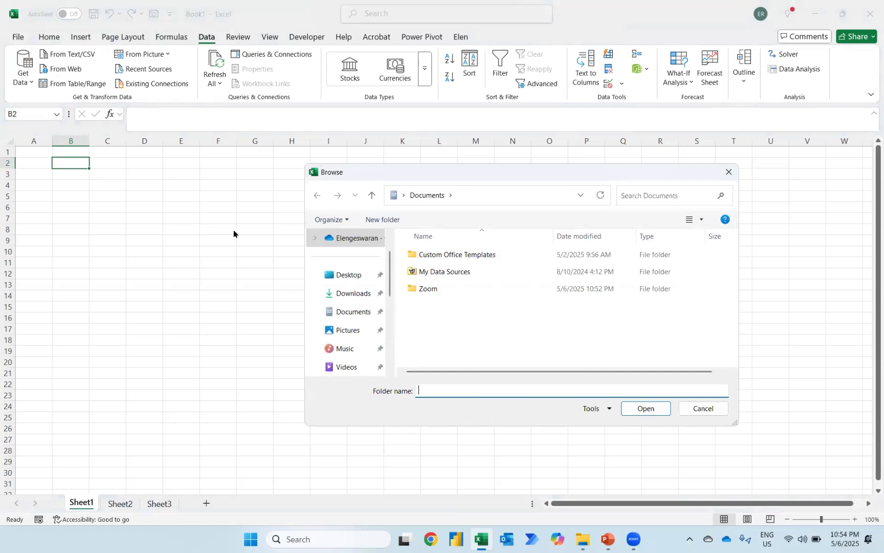
click(343, 276)
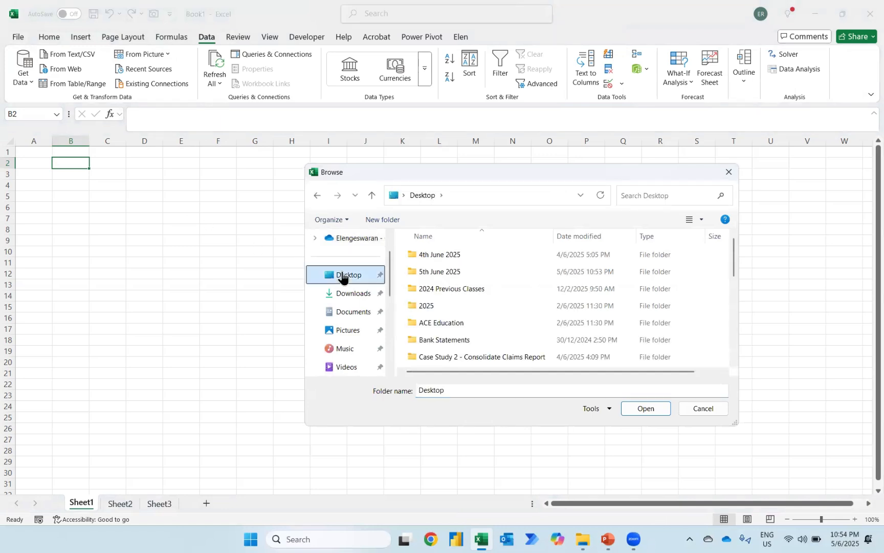
click(432, 277)
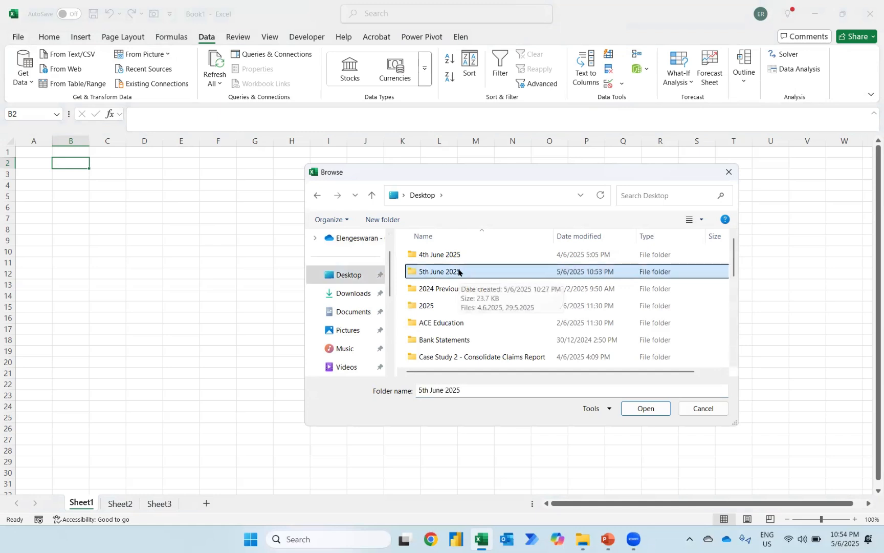
double_click(449, 272)
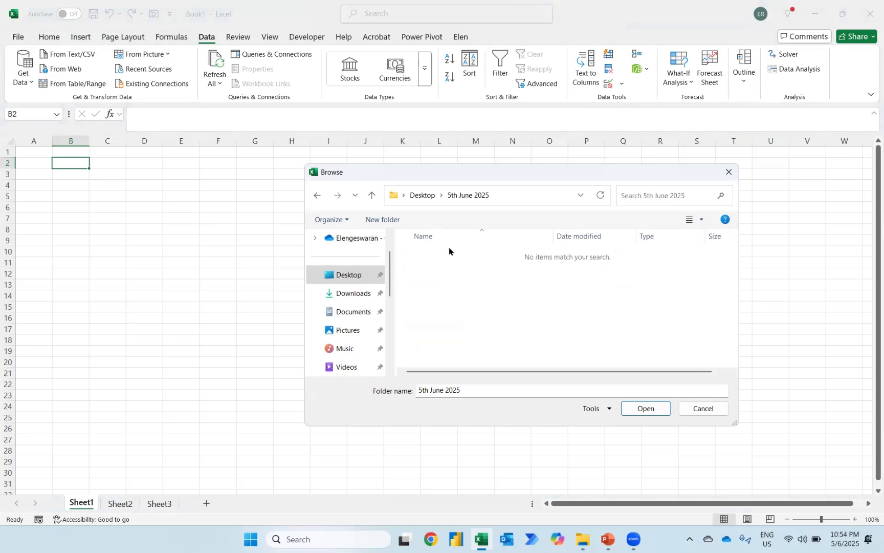
click(317, 195)
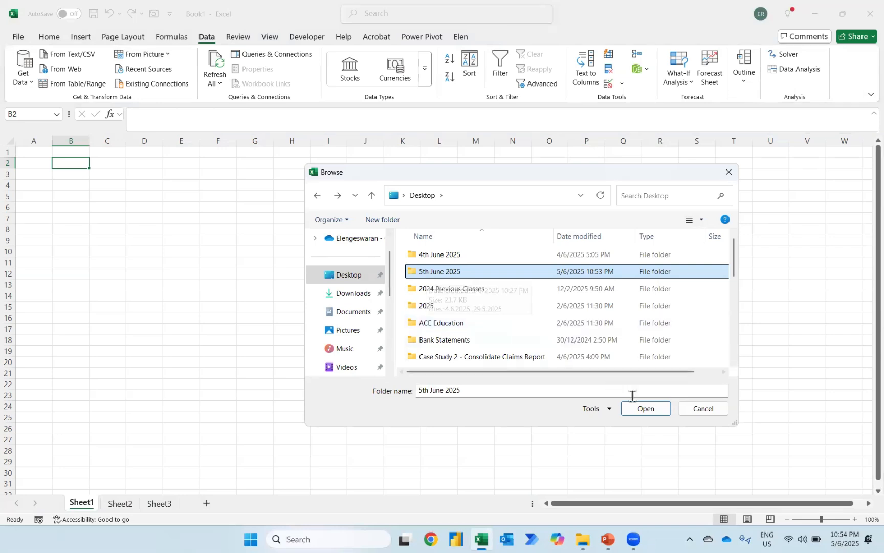
click(643, 407)
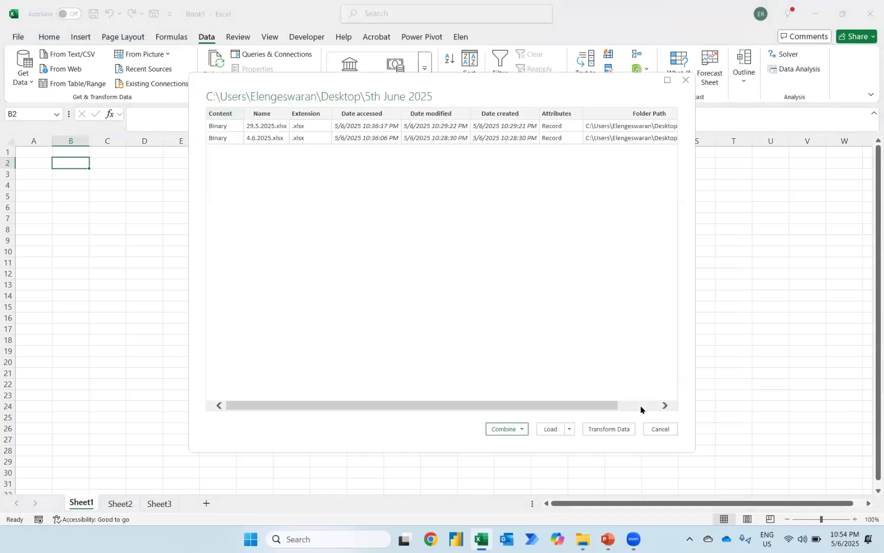
Step: Combine and transform the folder's files, extracting the Claims sheet with the first file as the sample
click(522, 429)
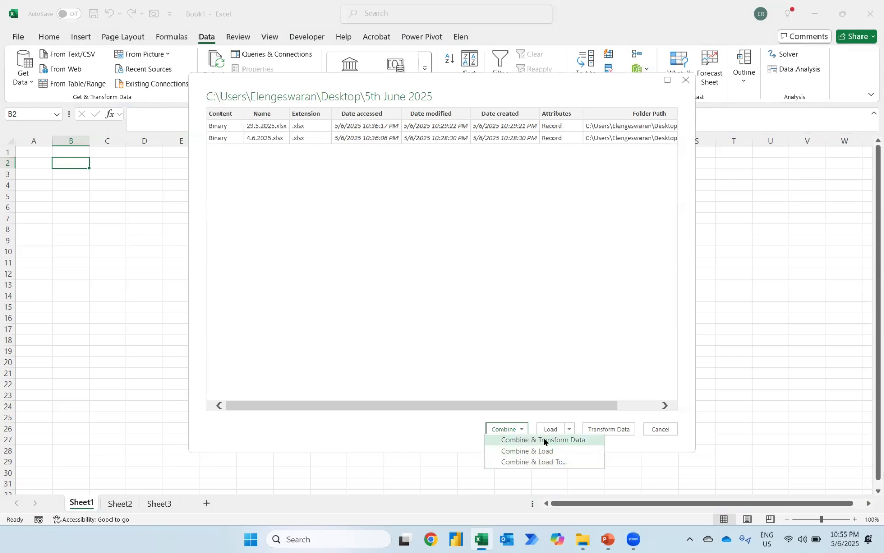
click(544, 440)
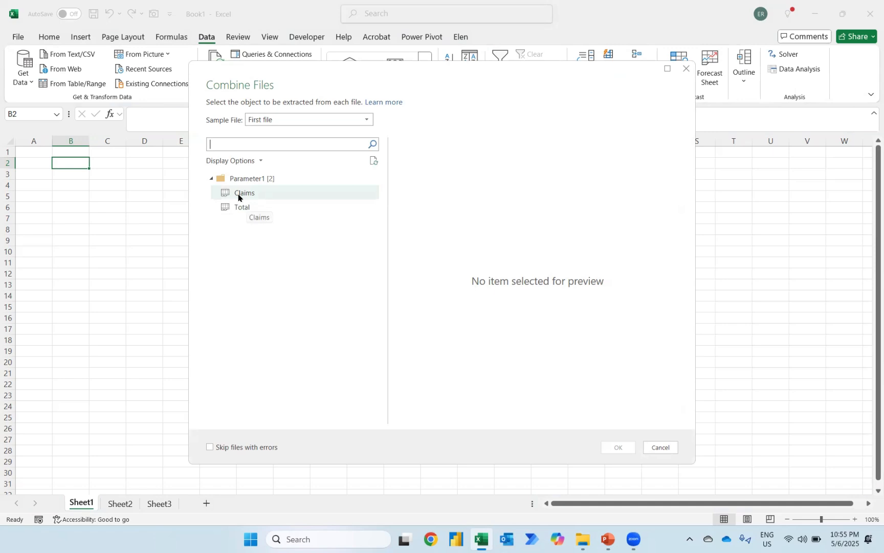
click(240, 193)
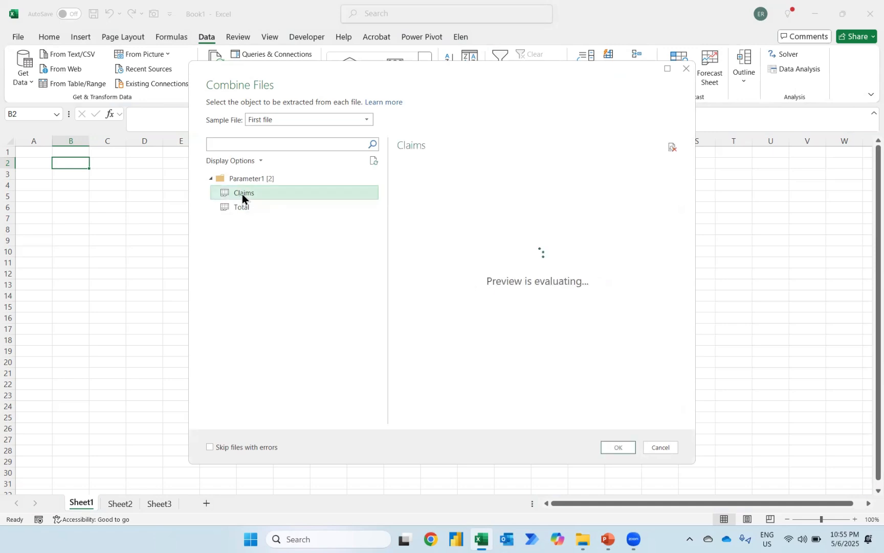
click(618, 447)
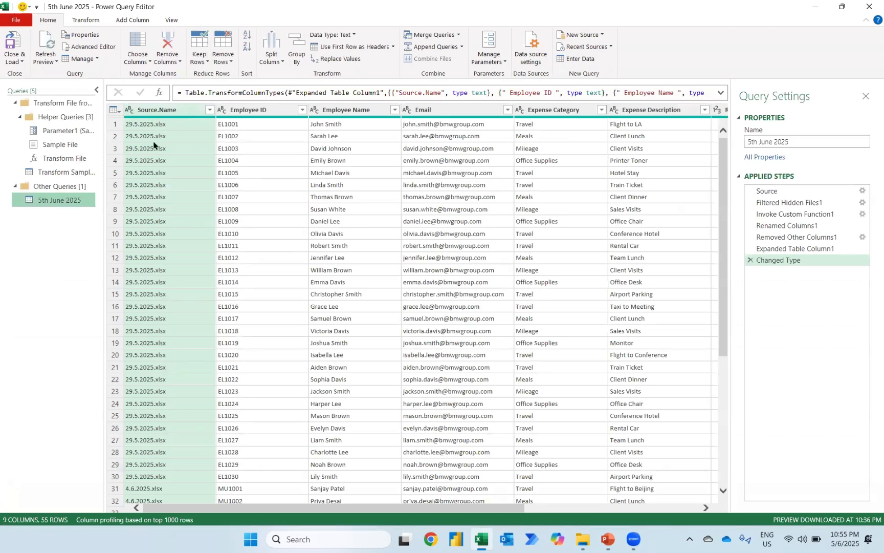
Step: Split the Source.Name column by the custom delimiter "." at the right-most delimiter
click(269, 59)
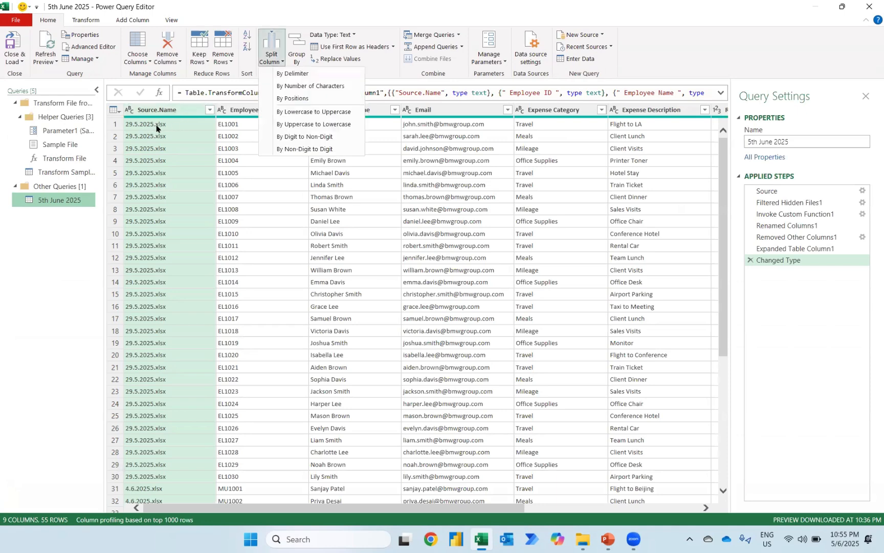
click(280, 76)
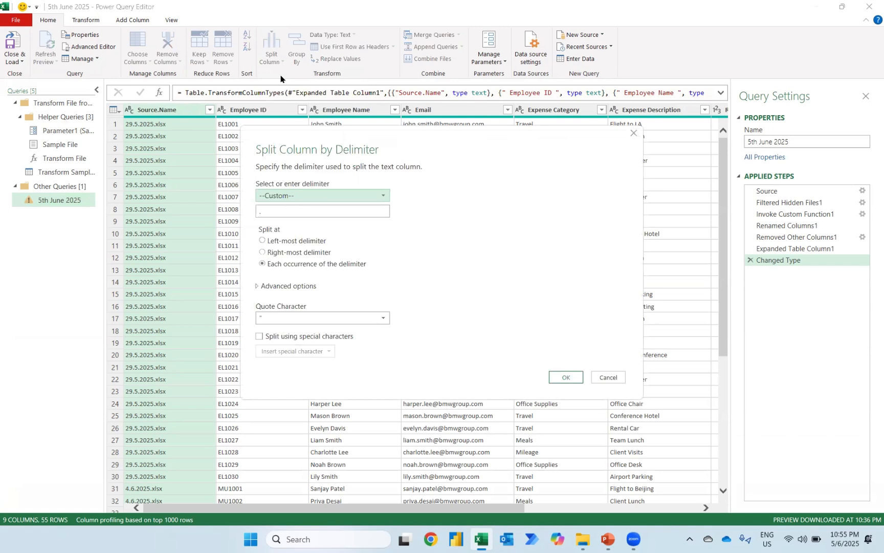
click(284, 200)
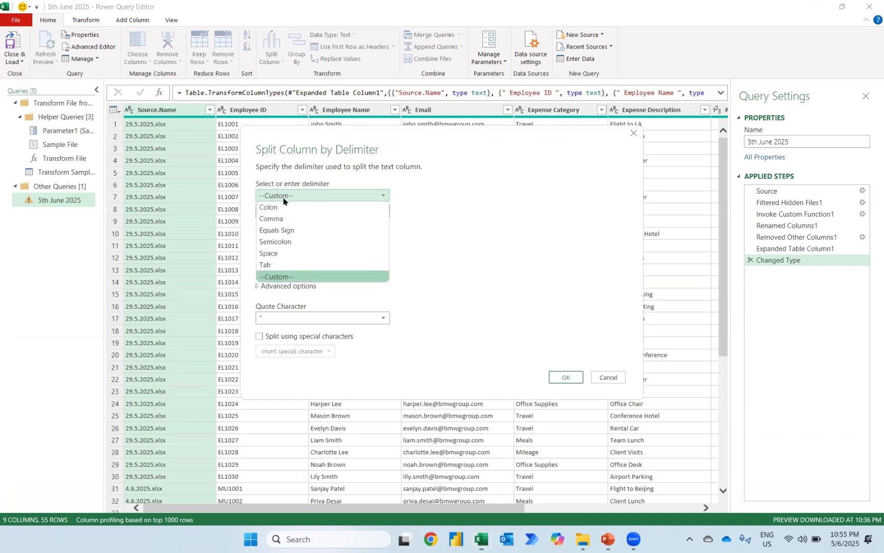
click(279, 276)
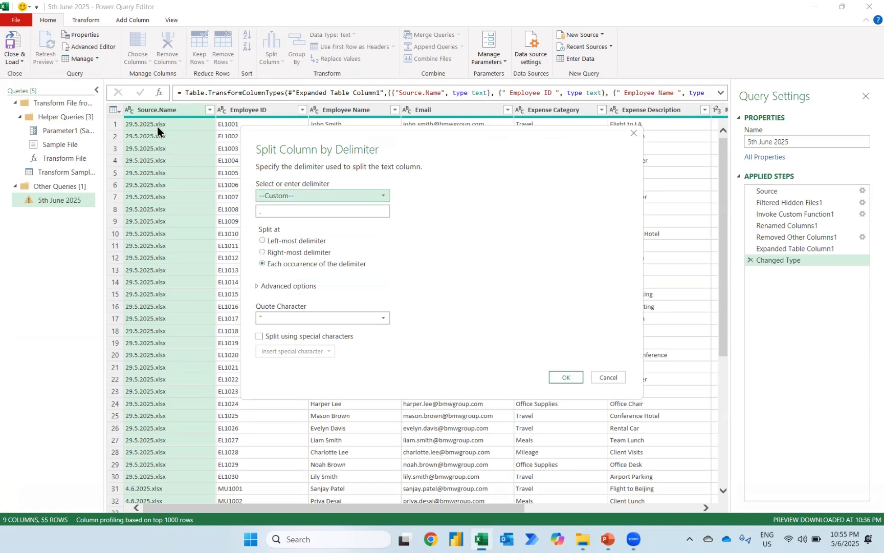
click(260, 251)
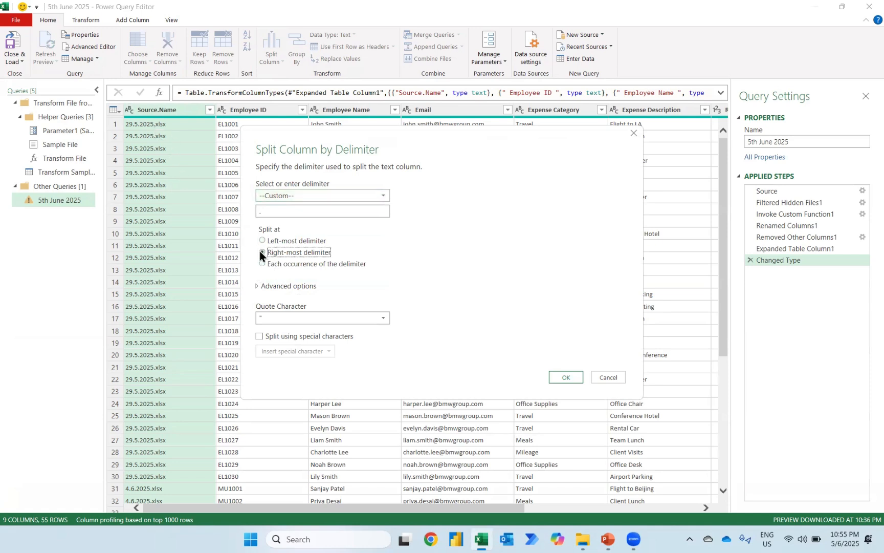
click(559, 374)
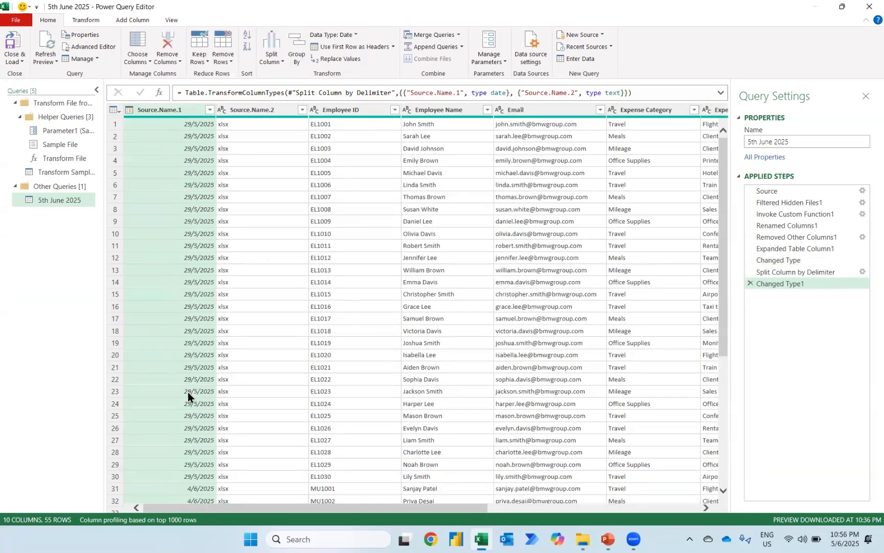
Step: Remove the Source.Name.2 column holding the file extension and rename Source.Name.1 as Date
click(268, 110)
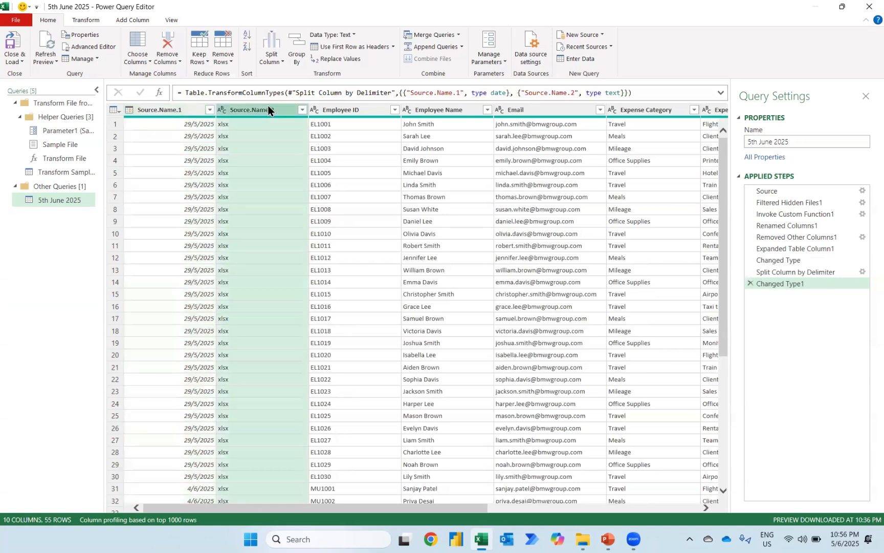
key(Delete)
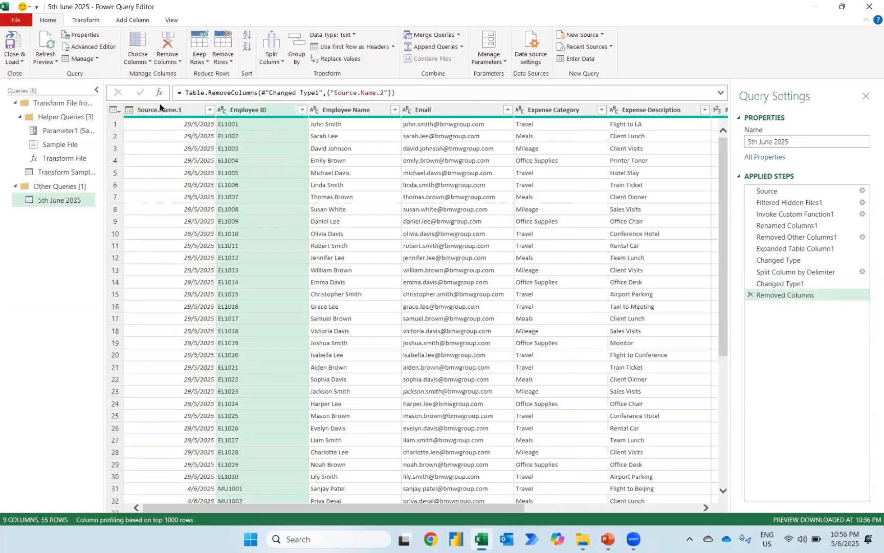
double_click(156, 109)
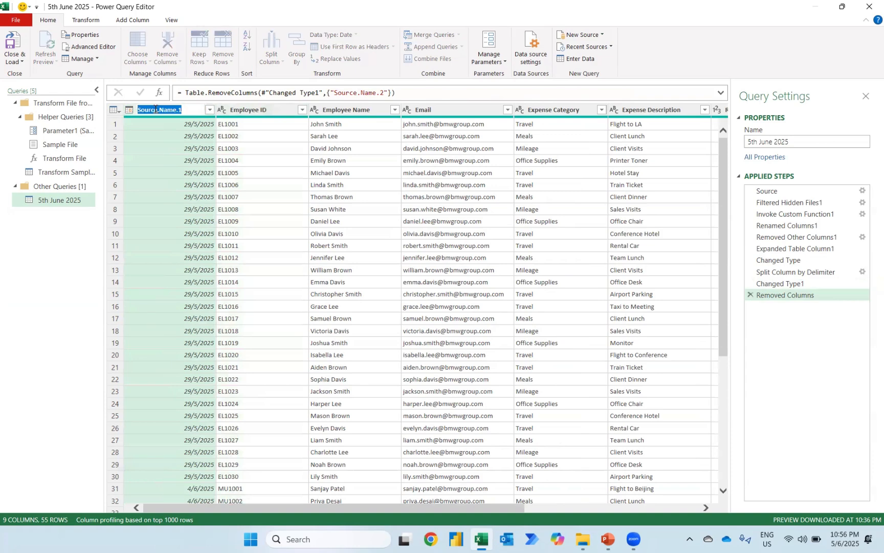
text(Date)
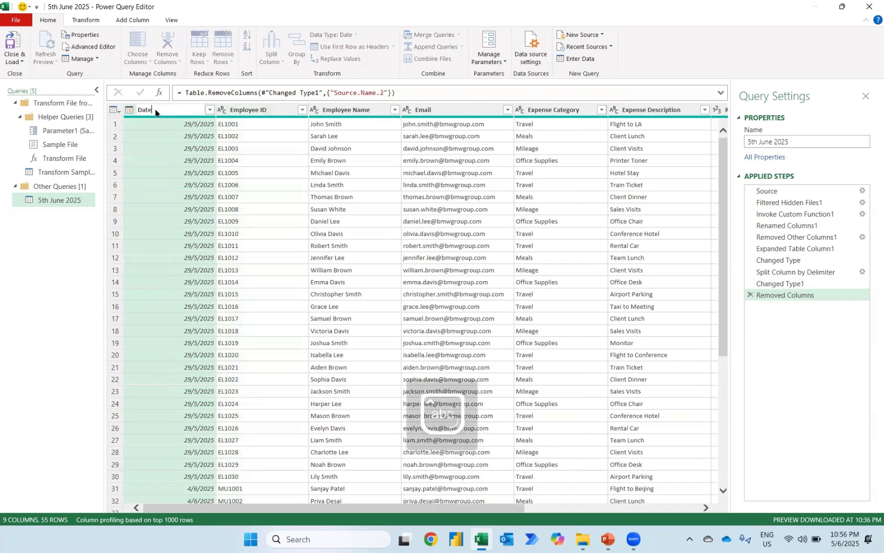
key(Return)
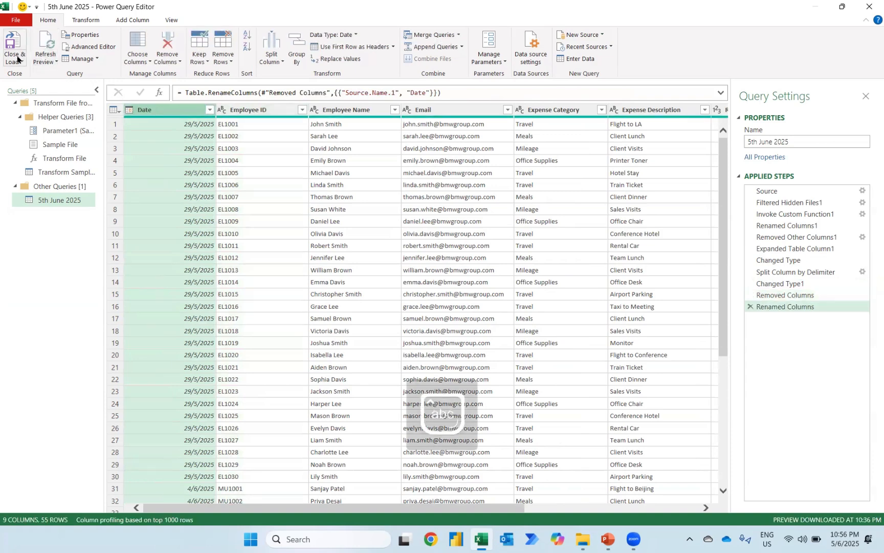
Step: Close the query editor and load the combined data as a PivotTable Report on a new worksheet
click(16, 60)
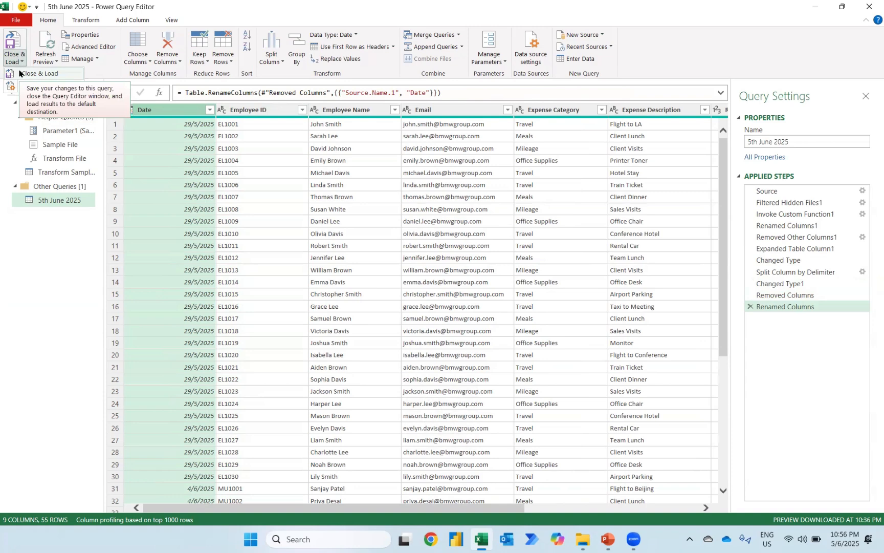
click(17, 85)
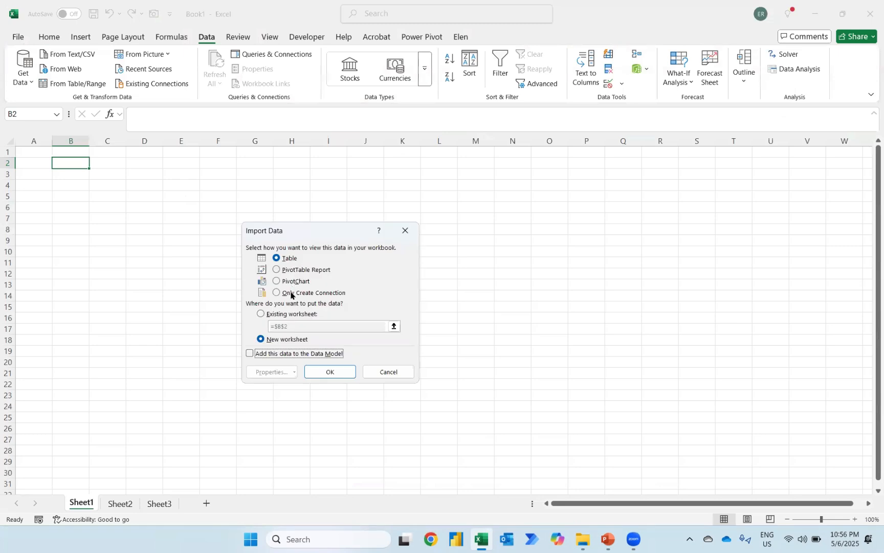
click(276, 271)
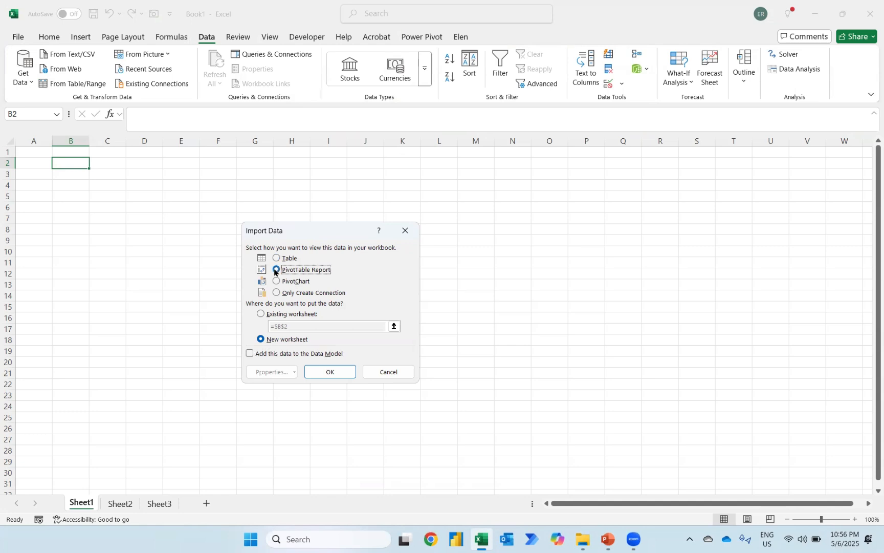
click(331, 372)
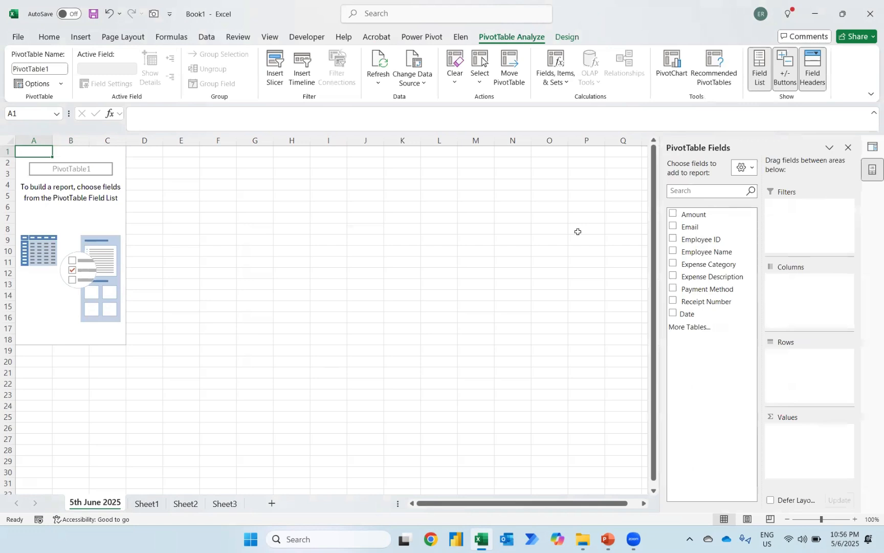
Step: Build the PivotTable with the sum of Amount as values and Expense Category as rows
click(673, 214)
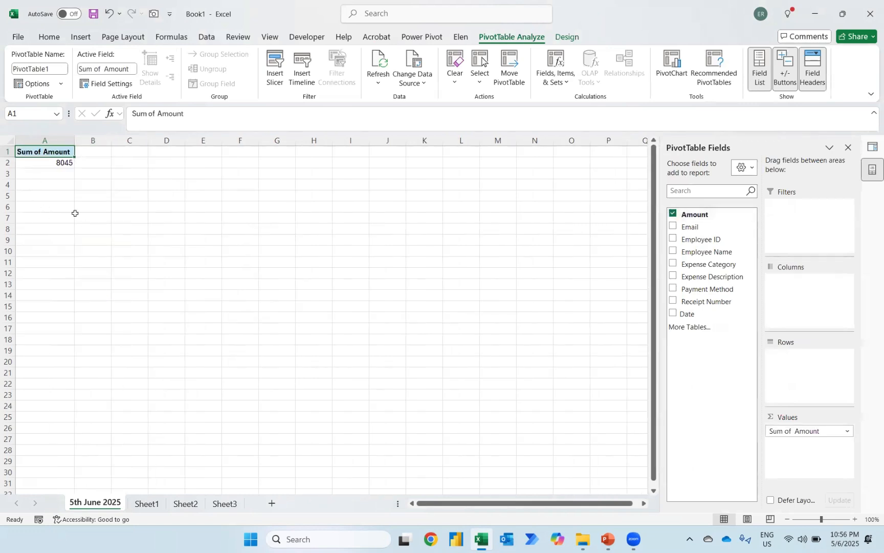
click(673, 263)
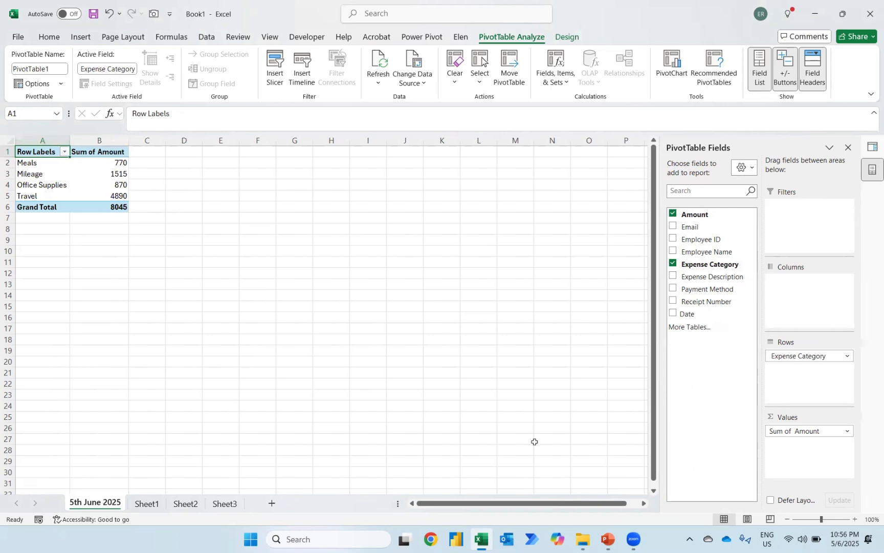
Step: Add Date to the PivotTable columns and format the summed amounts as Accounting with no symbol and 0 decimal places
drag(701, 316, 791, 295)
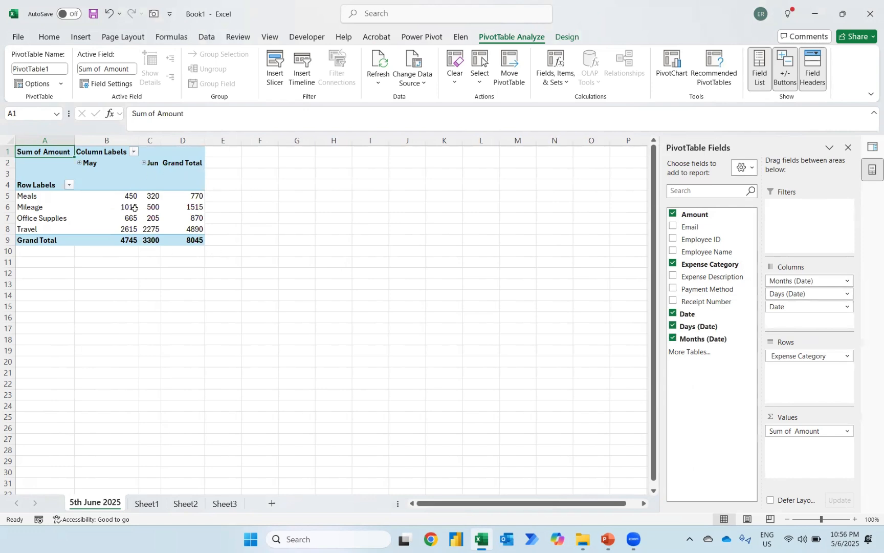
click(115, 196)
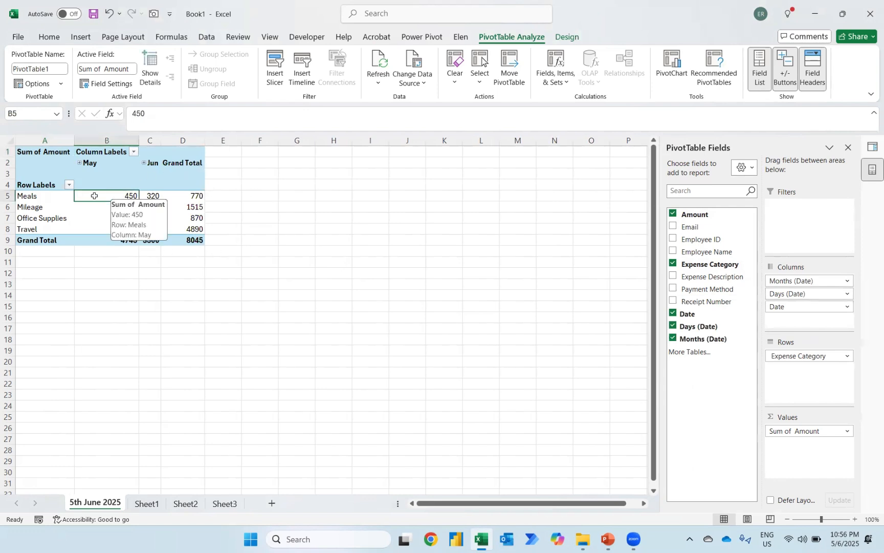
right_click(104, 198)
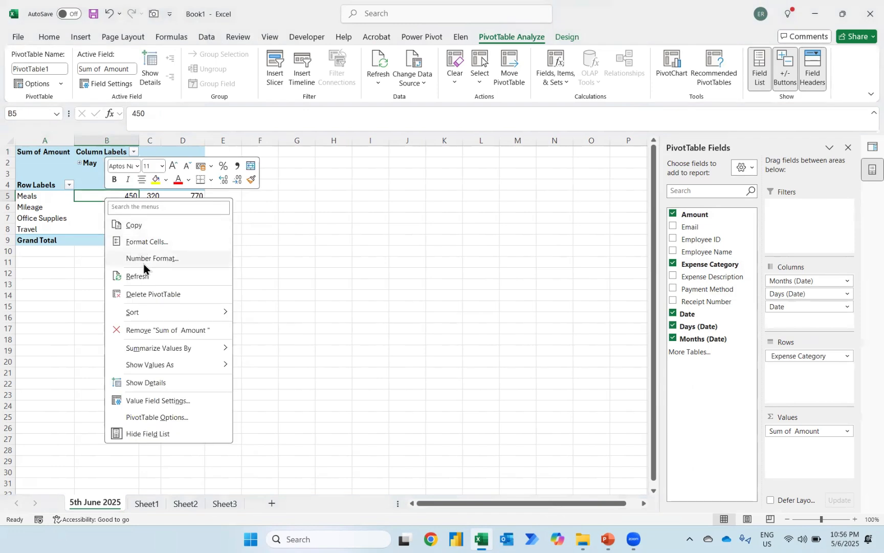
click(143, 262)
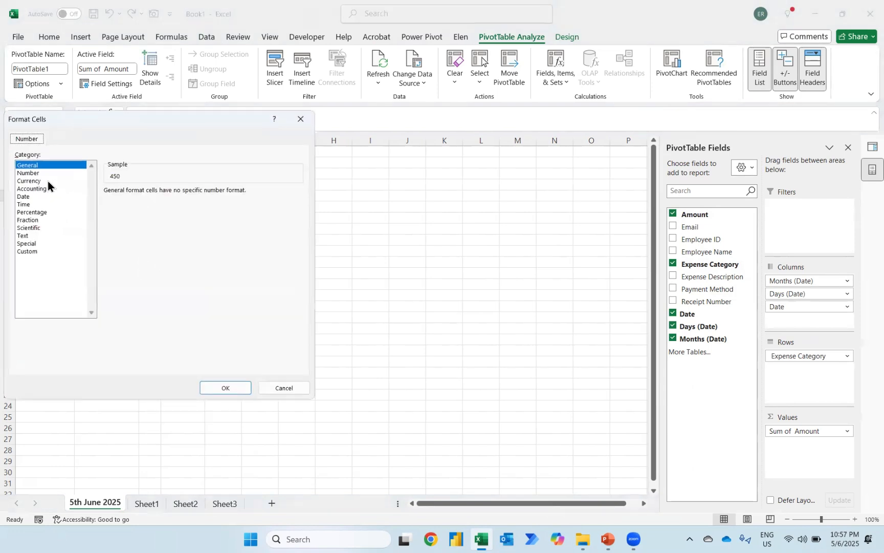
click(36, 189)
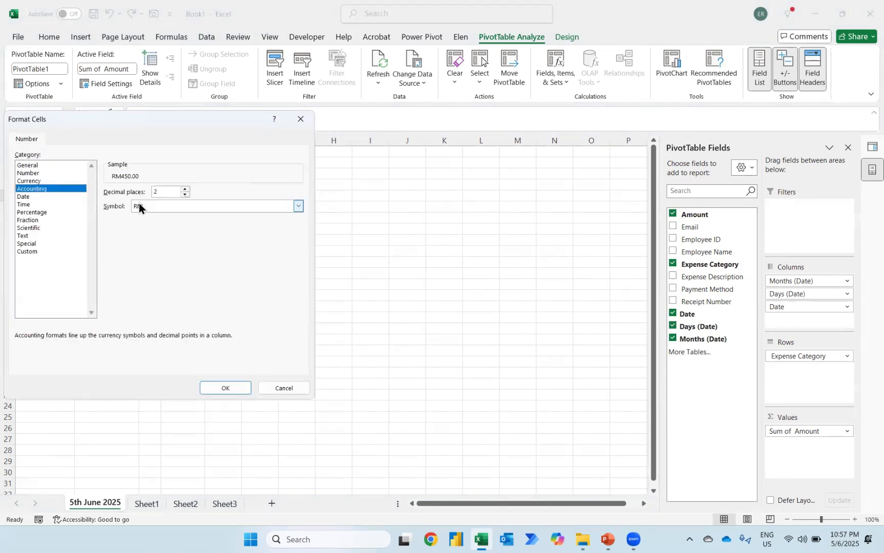
click(138, 206)
click(143, 217)
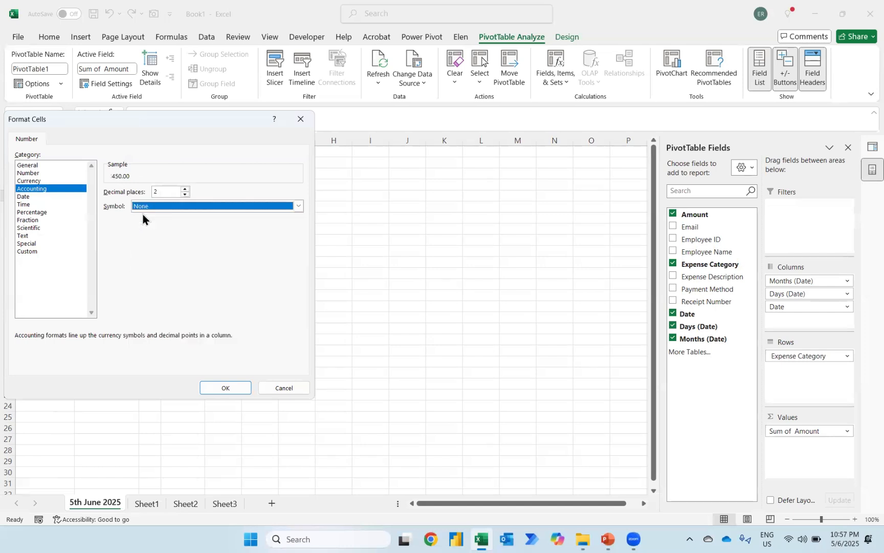
click(185, 194)
click(185, 195)
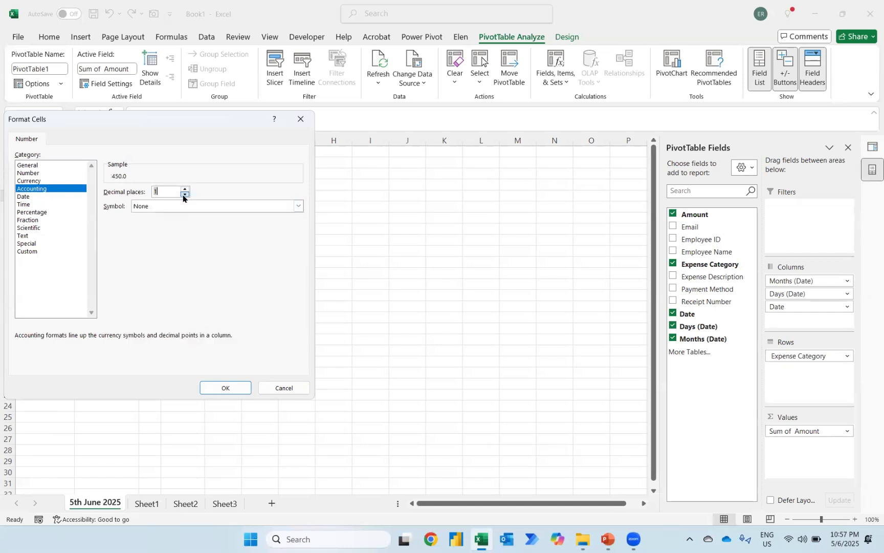
click(225, 387)
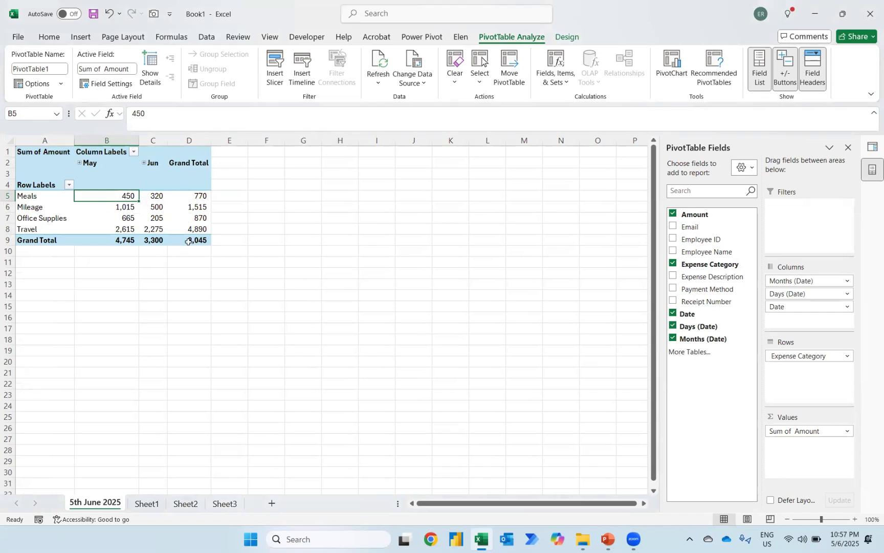
Step: Set the PivotTable's grand totals to on for columns only
click(568, 36)
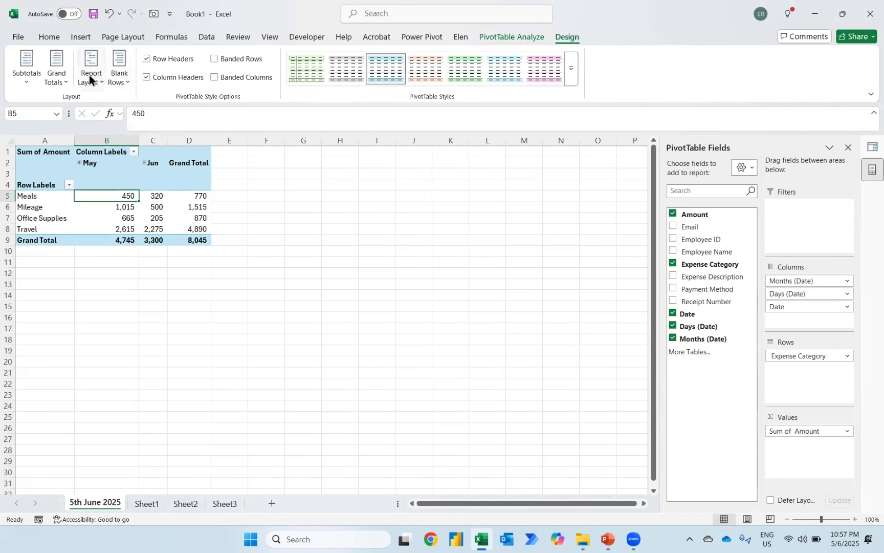
click(55, 80)
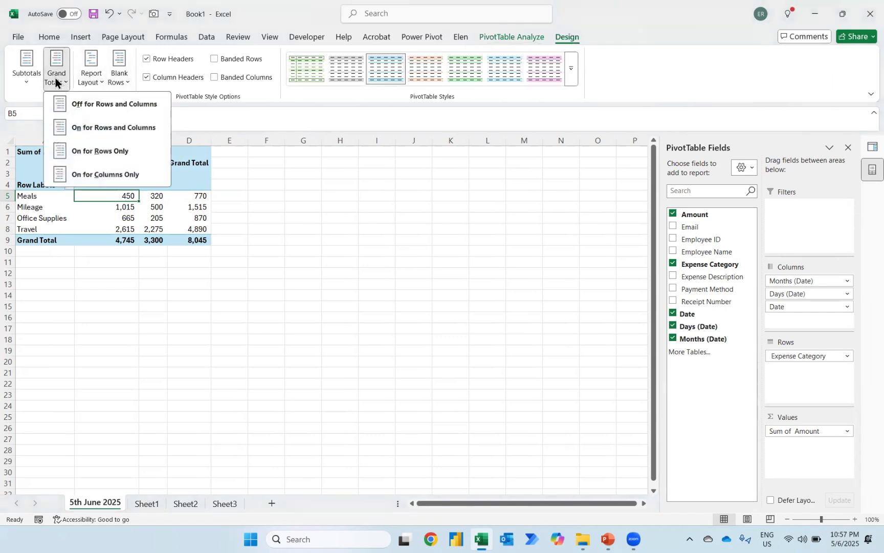
click(90, 175)
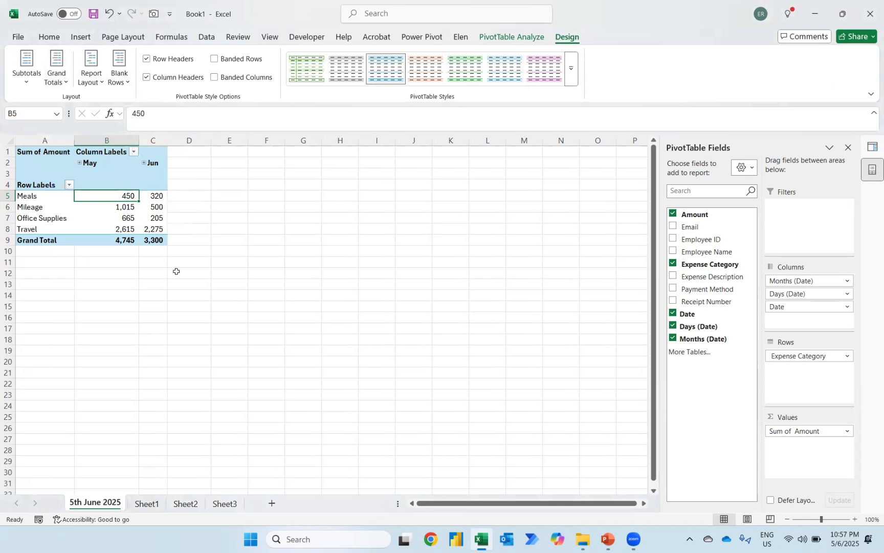
Step: Enter the formula =C5-B5 in cell E5 to calculate the May-to-June difference for Meals
mouse_move(113, 229)
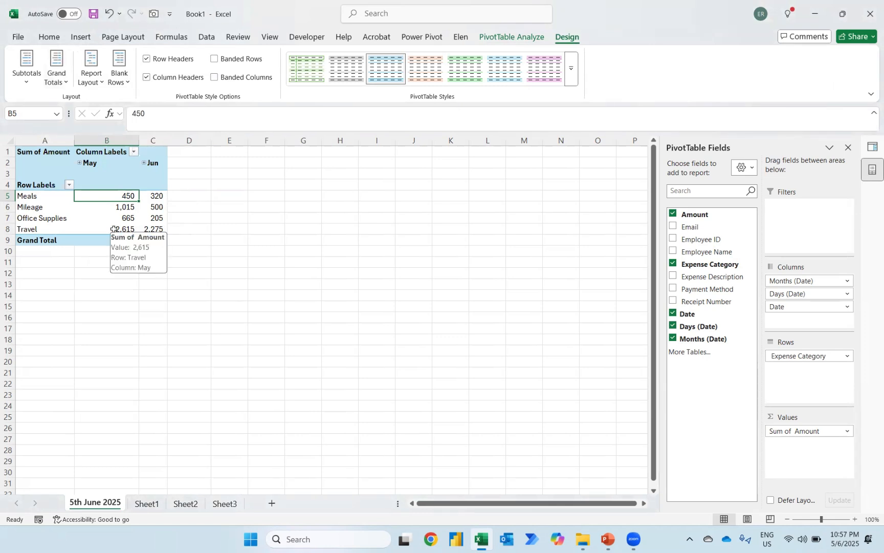
key(Right)
key(Right)
key(Right)
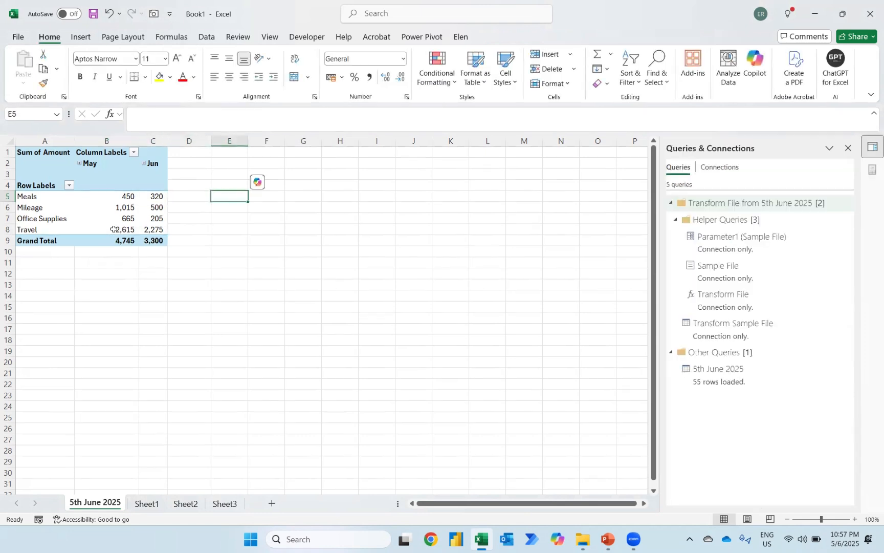
text(=c)
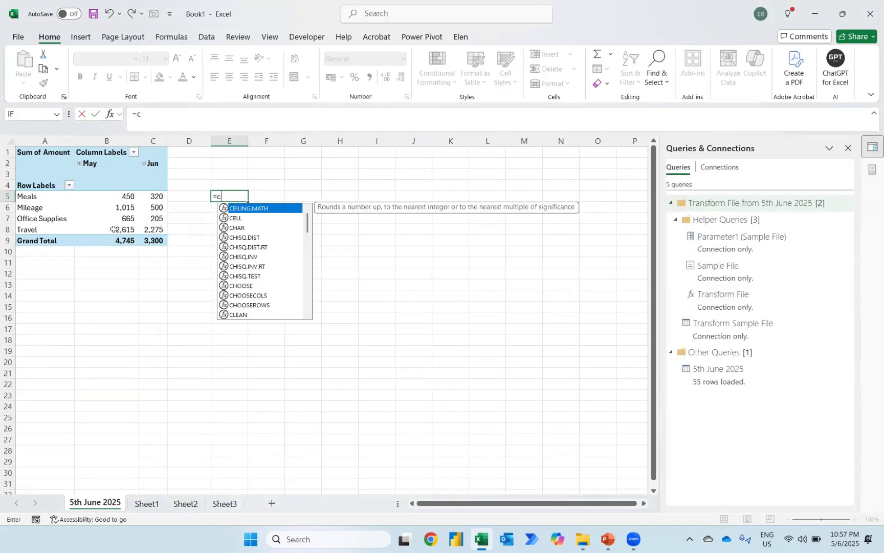
text(5-b5)
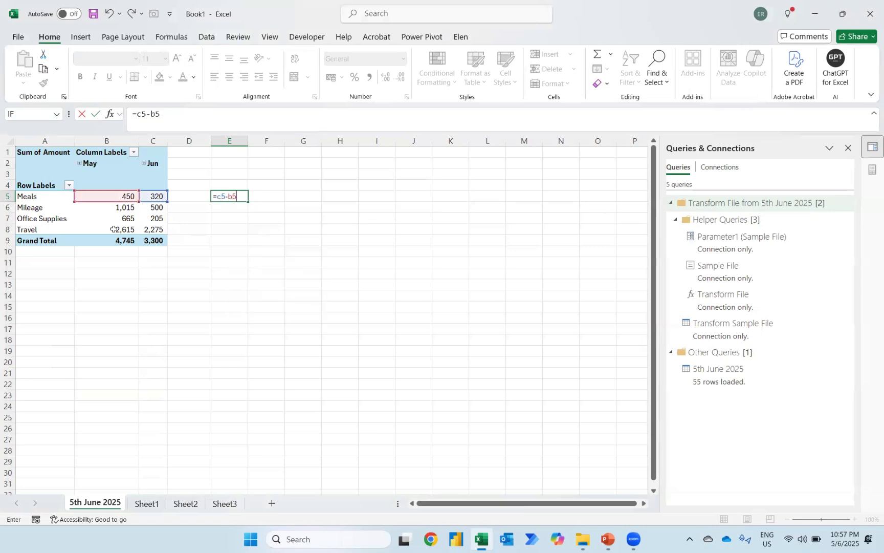
key(Return)
key(Up)
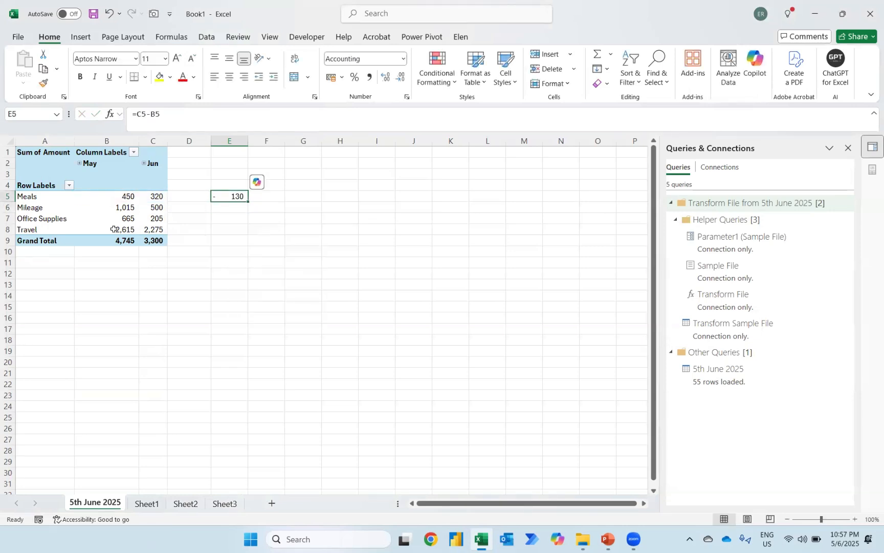
Step: Fill the difference formula from E5 down through E9 to cover all categories and the Grand Total row
key(shift+Down)
key(shift+Down)
key(shift+Down)
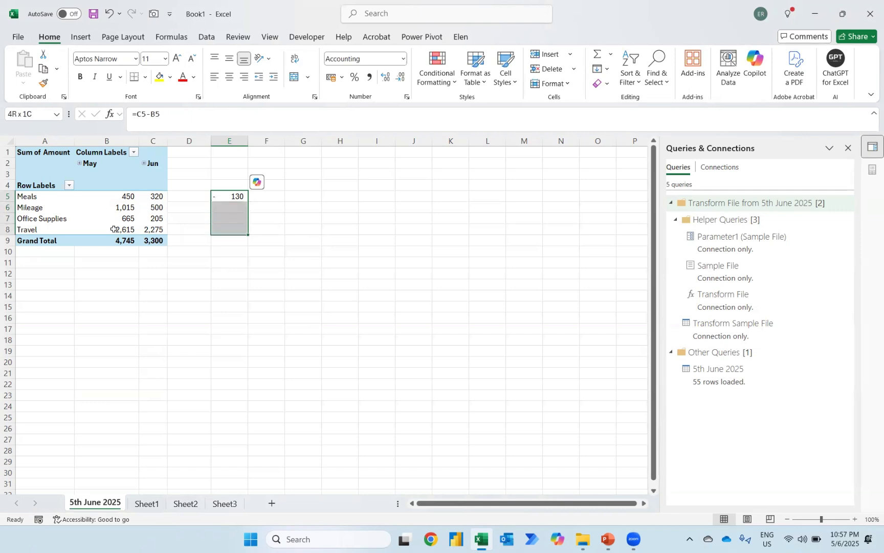
key(ctrl+d)
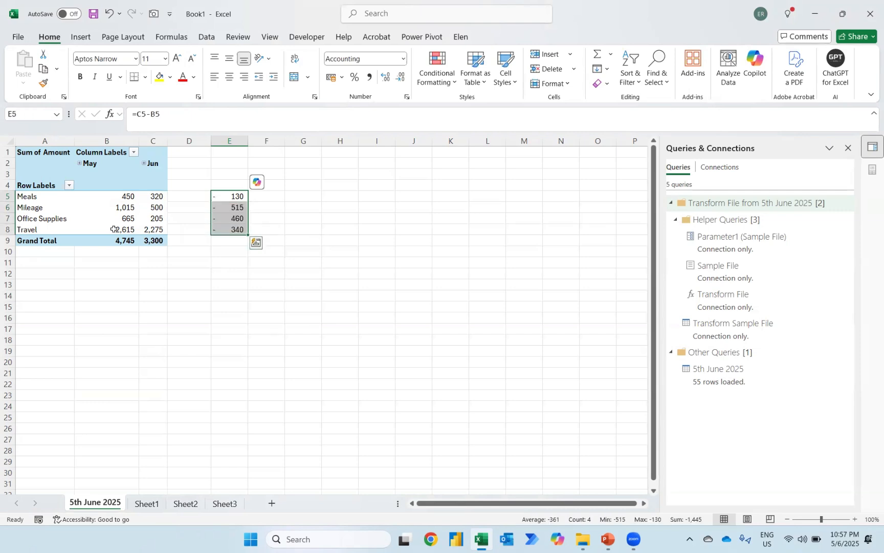
key(shift+Down)
key(ctrl+d)
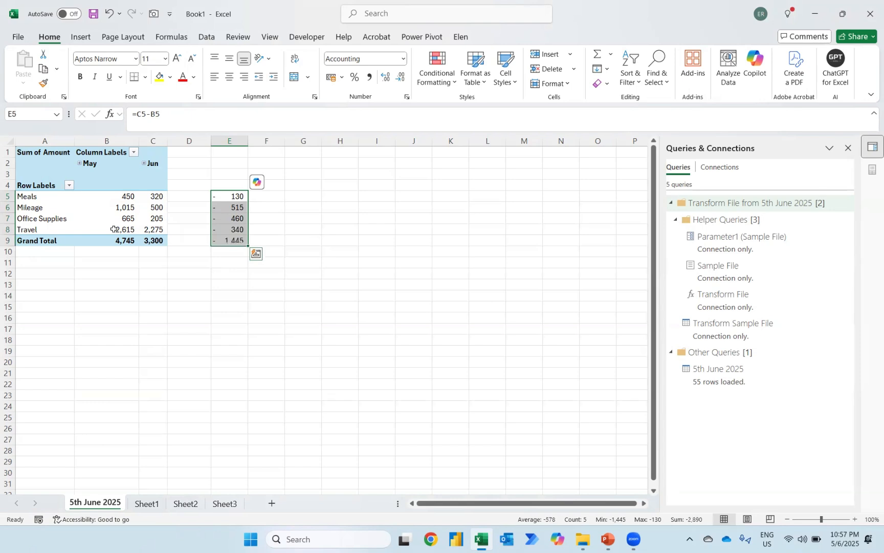
Step: Enter the formula =C5/B5-1 in cell F5 to calculate the relative change from May to June for Meals
key(shift+Up)
key(shift+Up)
key(shift+Up)
key(shift+Up)
key(Right)
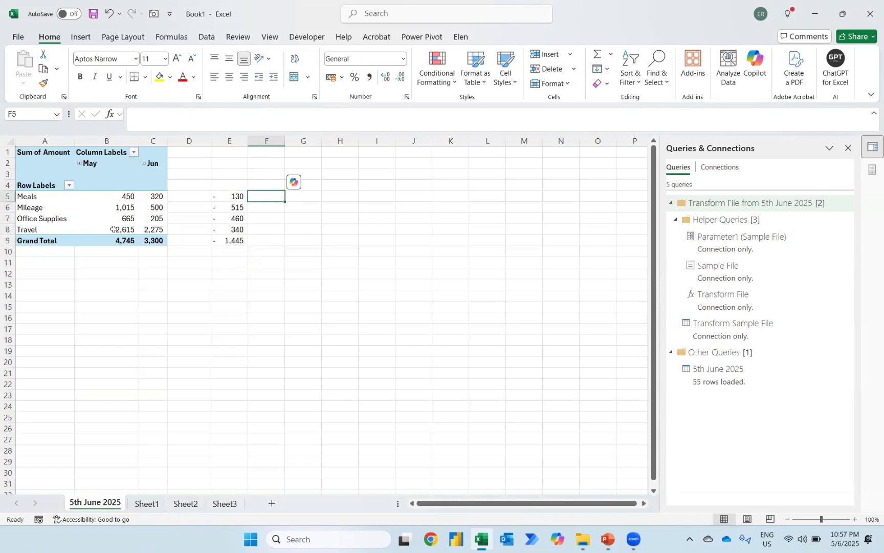
text(=c5)
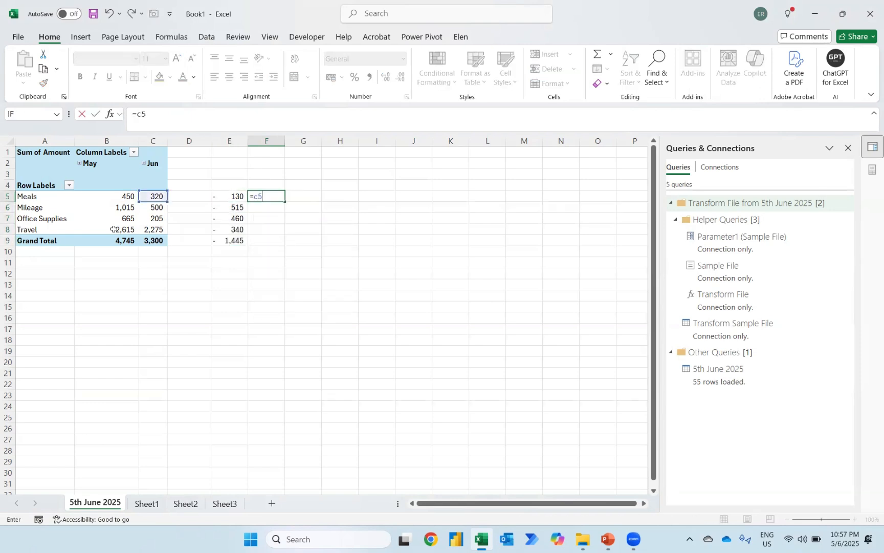
text(/b5-1)
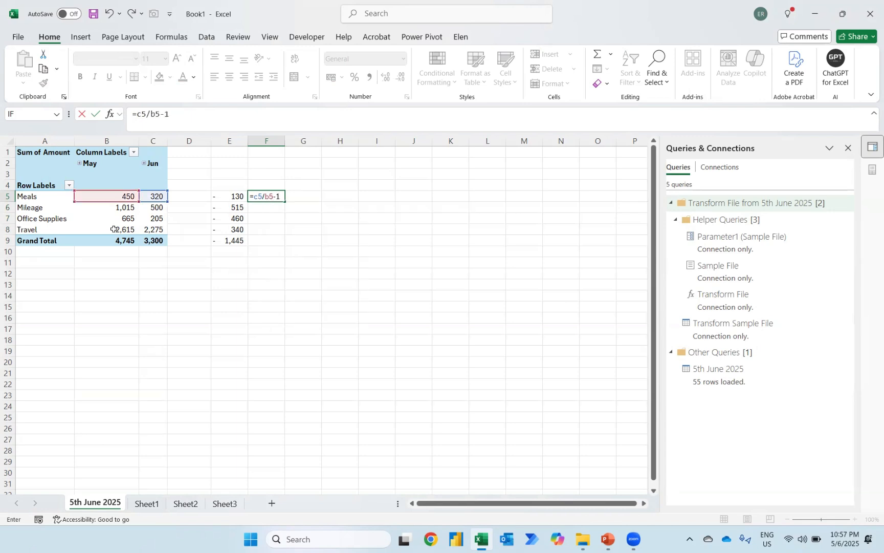
key(ctrl+Return)
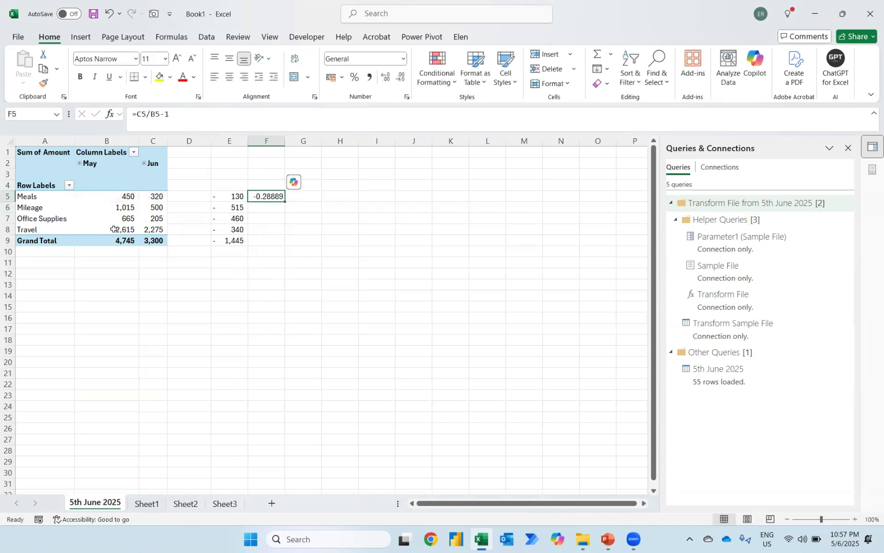
Step: Format F5 as a whole-number percentage and fill its formula down through F9
key(ctrl+shift+5)
key(shift+Down)
key(shift+Down)
key(shift+Down)
key(shift+Down)
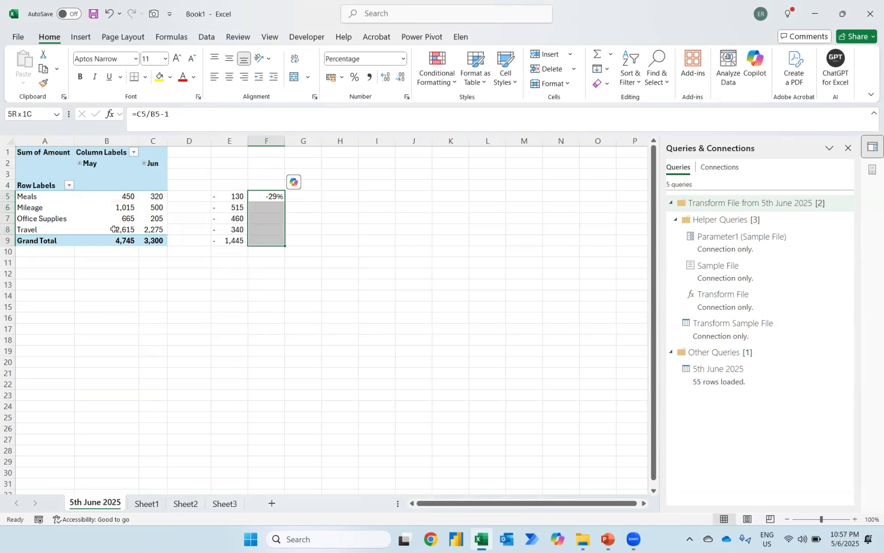
key(ctrl+d)
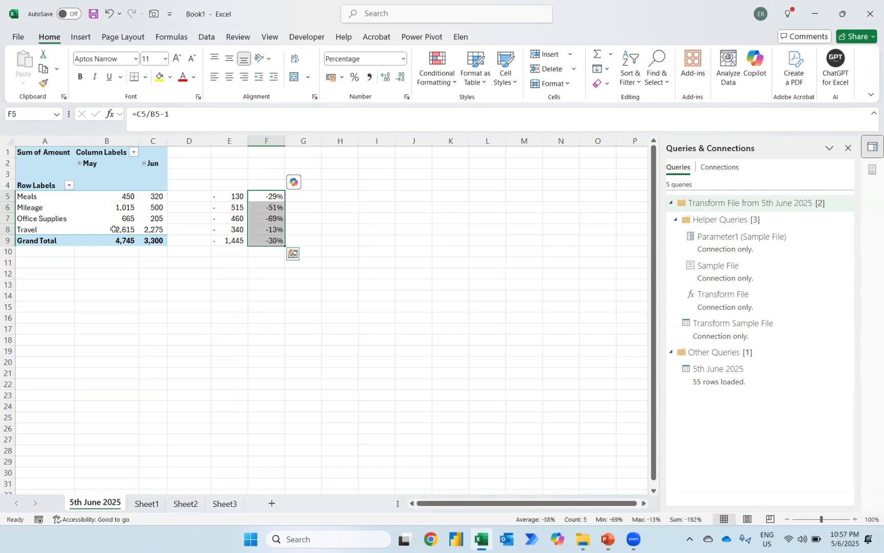